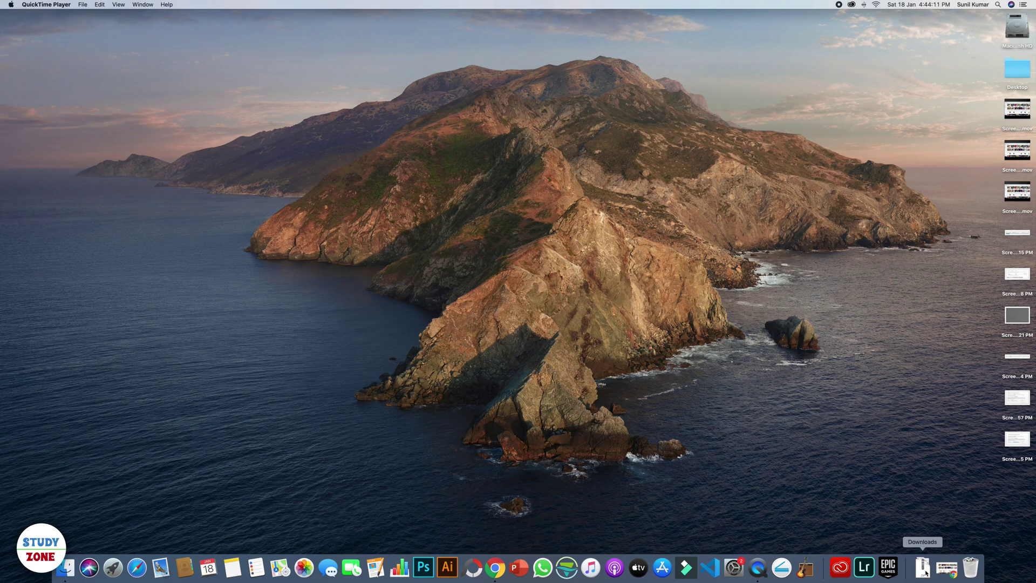
Restore the YouTube Chrome window, toggle Show Desktop off and on, then put the window away.
{"action": "left_click", "coordinate": [947, 569]}
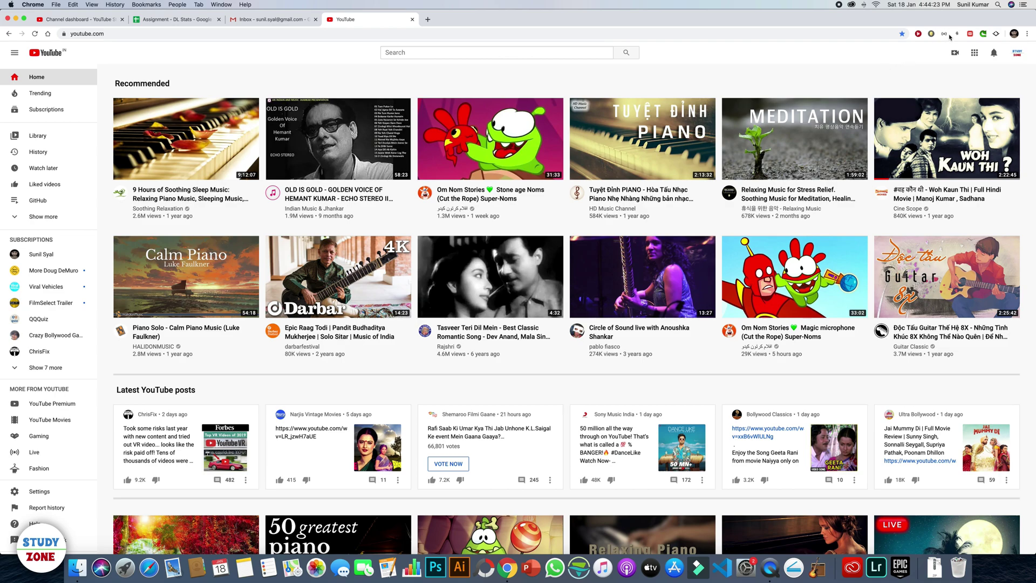
{"action": "key", "text": "F11"}
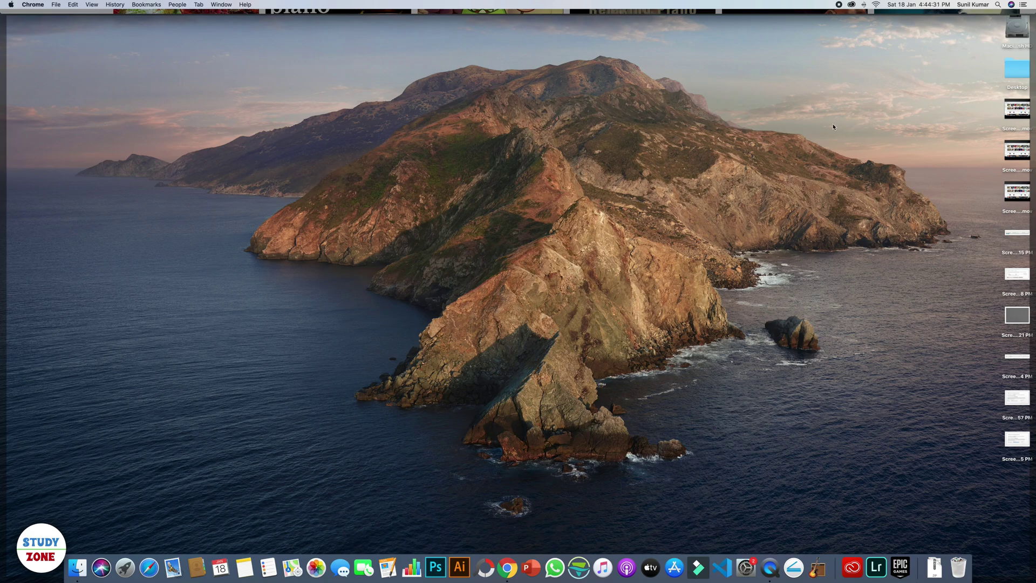
{"action": "key", "text": "F11"}
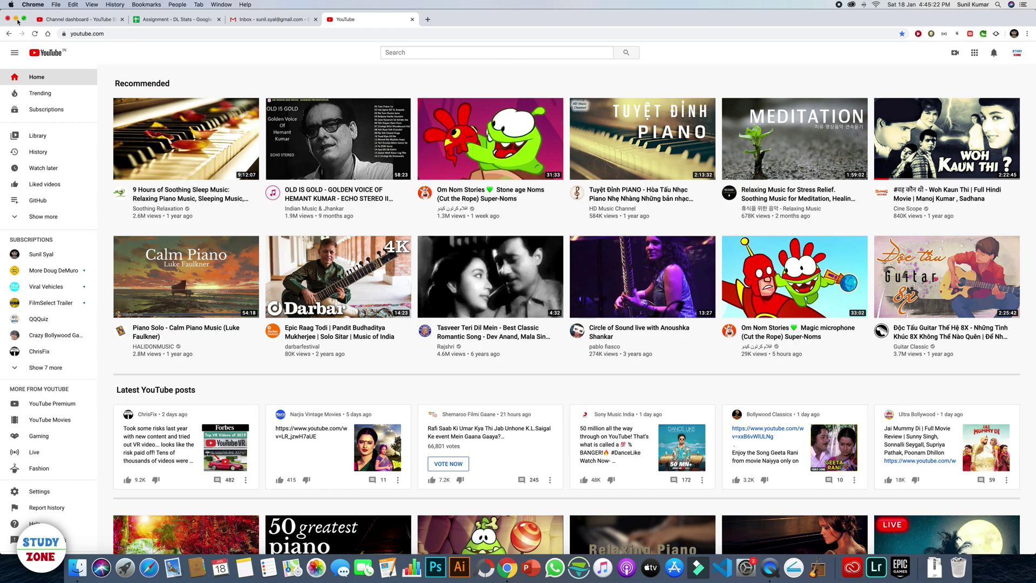
{"action": "left_click", "coordinate": [16, 19]}
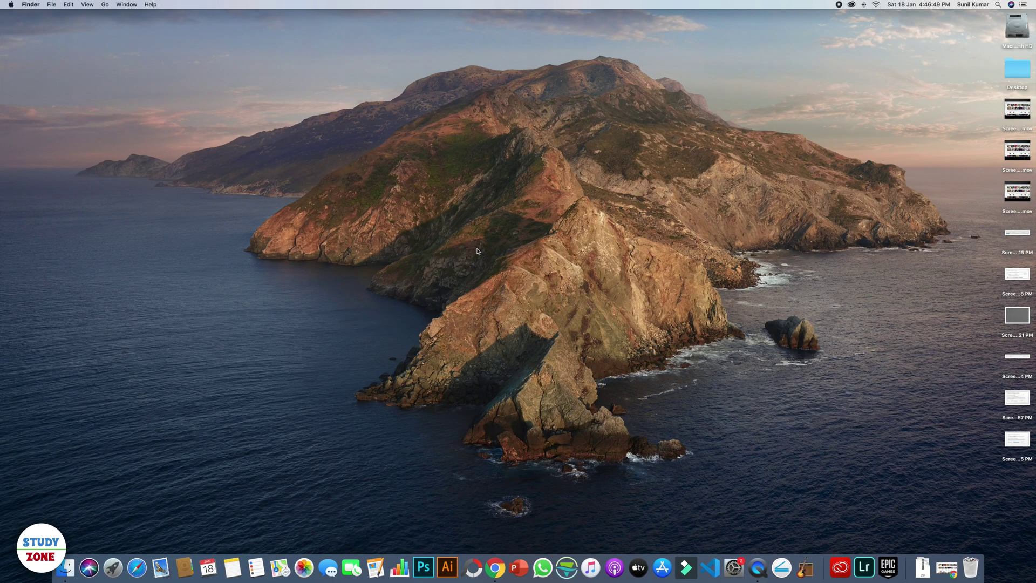
Open System Preferences from the Apple menu and go to the Mission Control pane.
{"action": "left_click", "coordinate": [11, 6]}
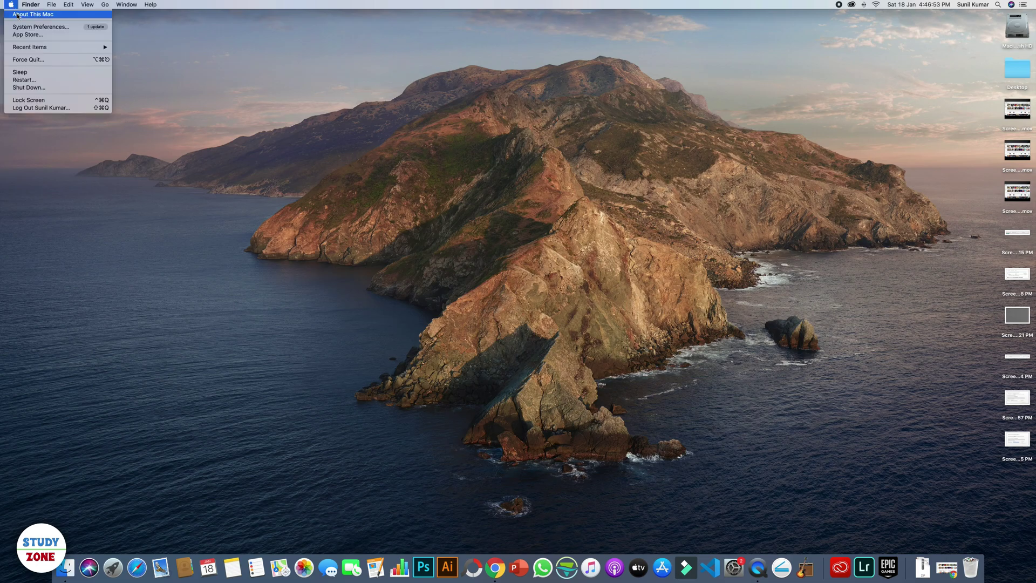
{"action": "left_click", "coordinate": [47, 27]}
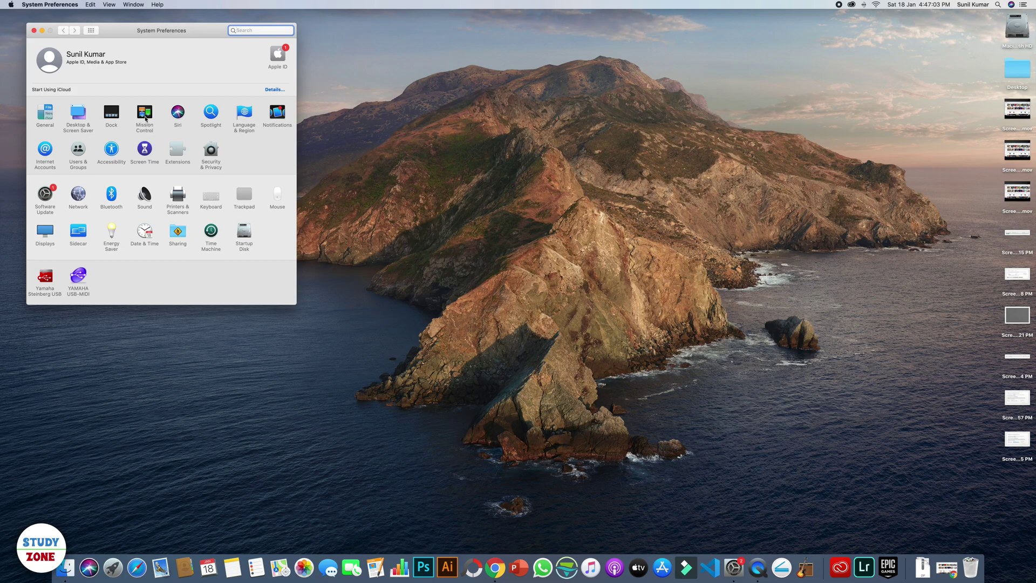
{"action": "left_click", "coordinate": [144, 119]}
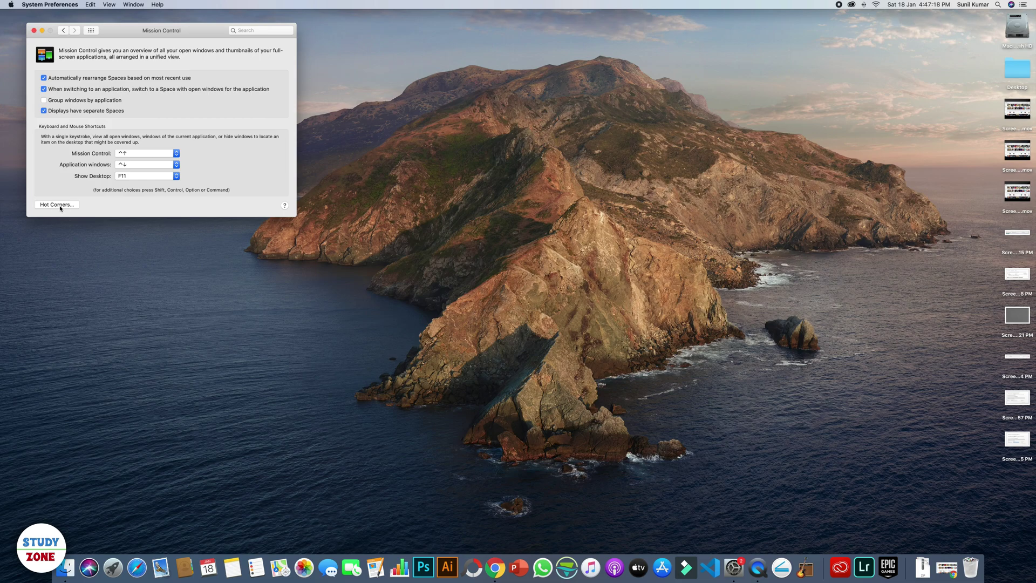
Assign hot corners: top-right Desktop, bottom-right Launchpad, bottom-left Lock Screen, and confirm with OK.
{"action": "left_click", "coordinate": [58, 205]}
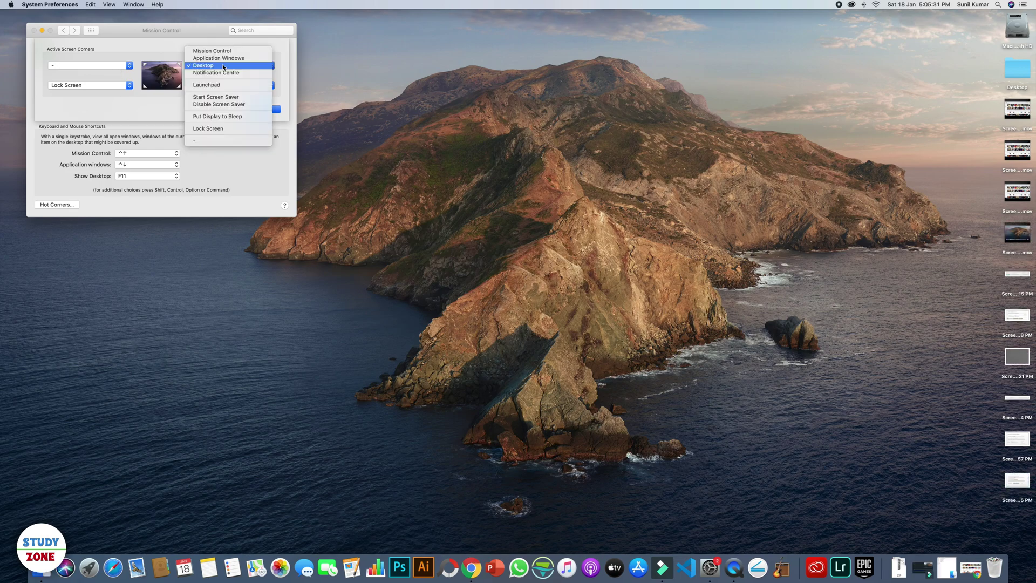
{"action": "left_click", "coordinate": [224, 67]}
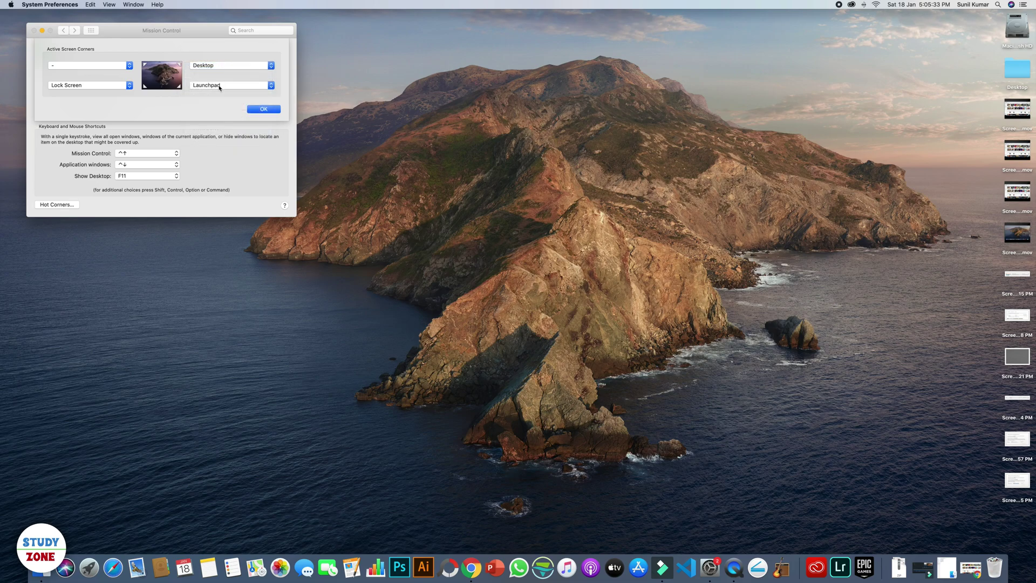
{"action": "left_click", "coordinate": [219, 88]}
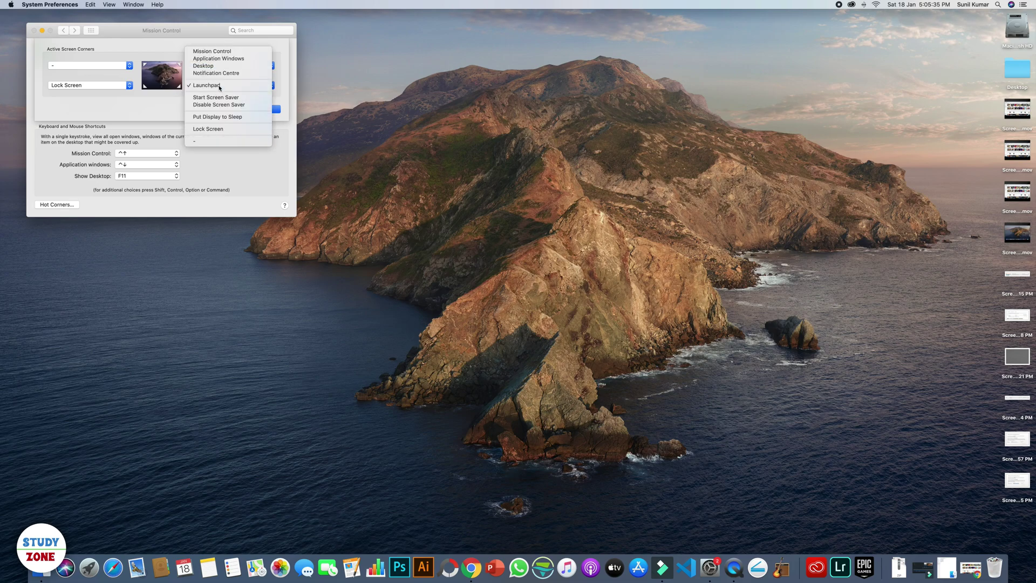
{"action": "left_click", "coordinate": [220, 87]}
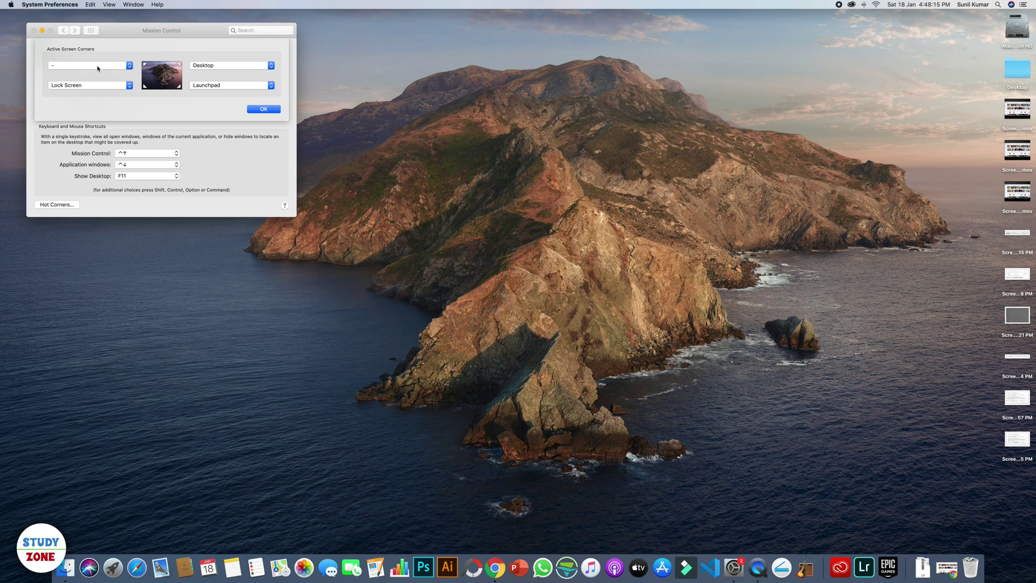
{"action": "left_click", "coordinate": [271, 110]}
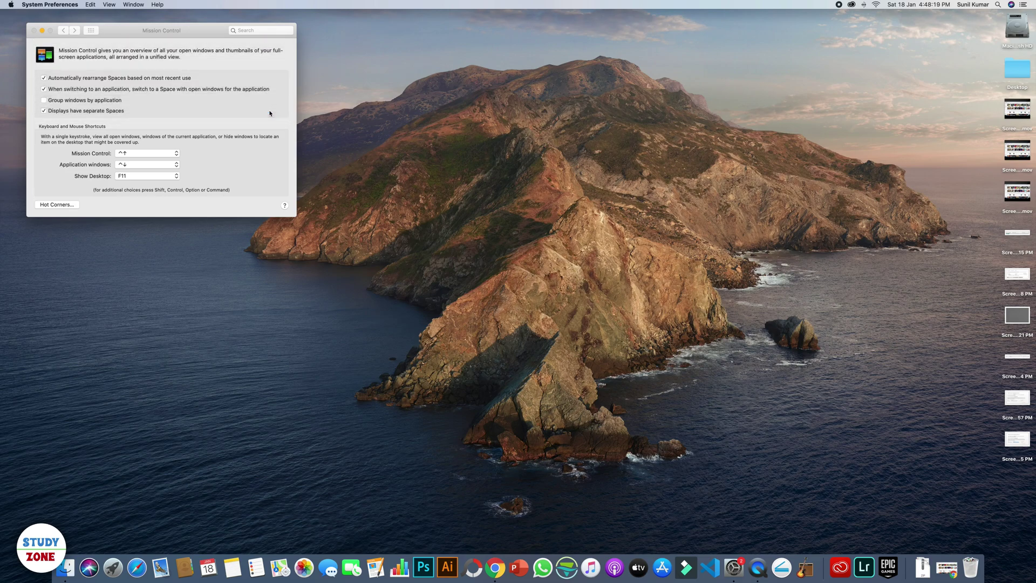
Close the System Preferences window with its red close button.
{"action": "left_click", "coordinate": [34, 31]}
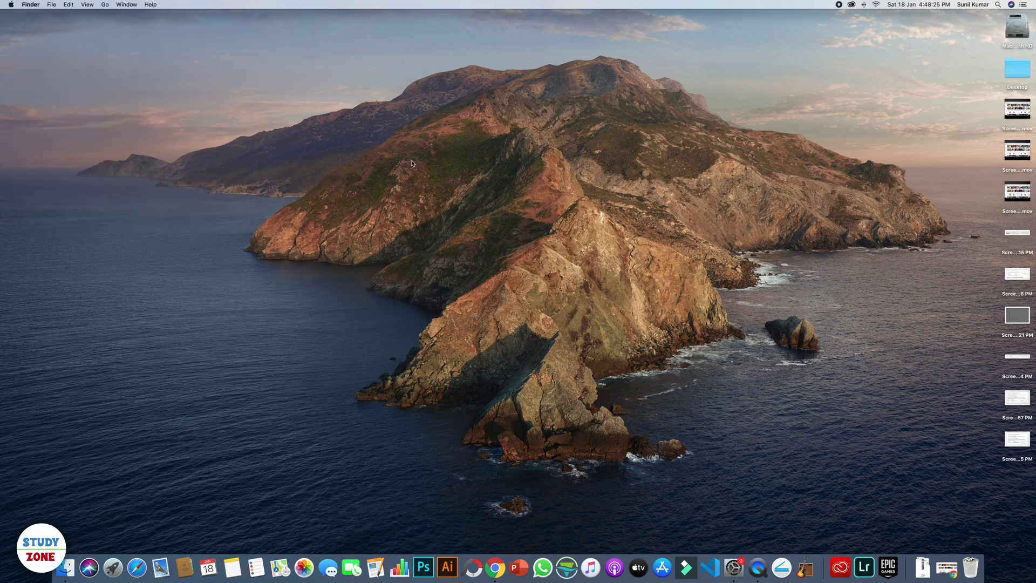